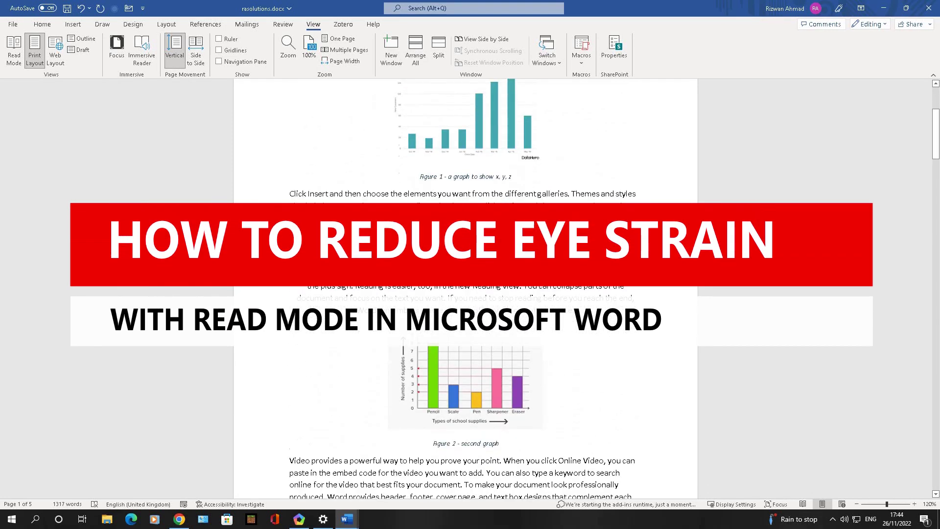
Switch the document from Print Layout to Read Mode.
scroll(465, 289, "down", 2)
scroll(465, 289, "down", 7)
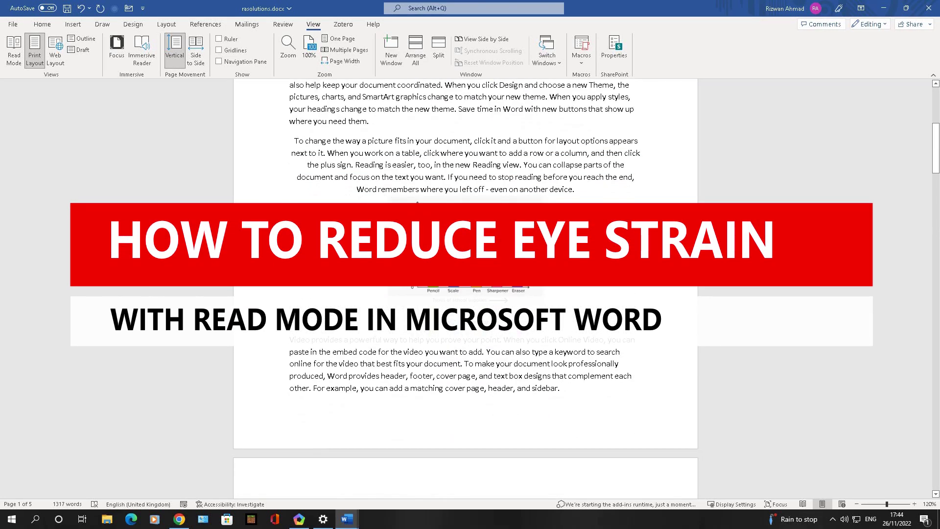
scroll(466, 289, "up", 6)
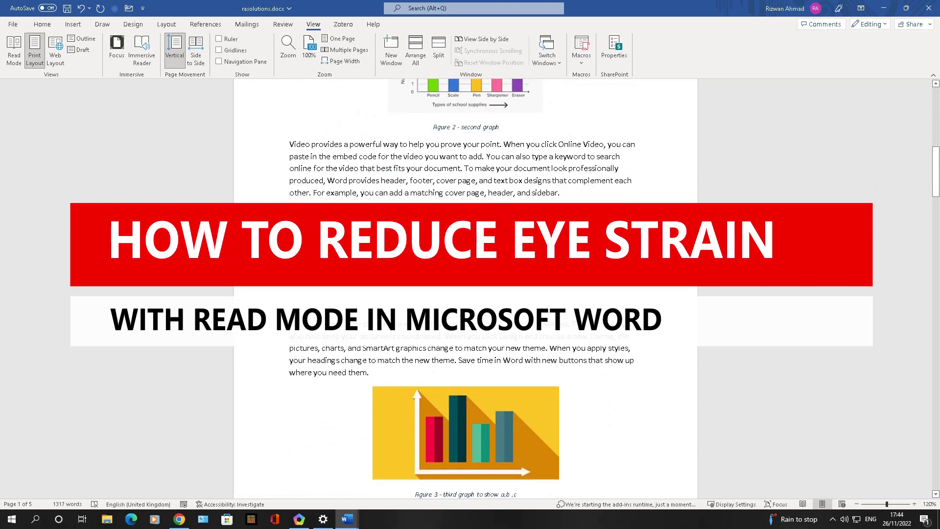
scroll(465, 289, "up", 7)
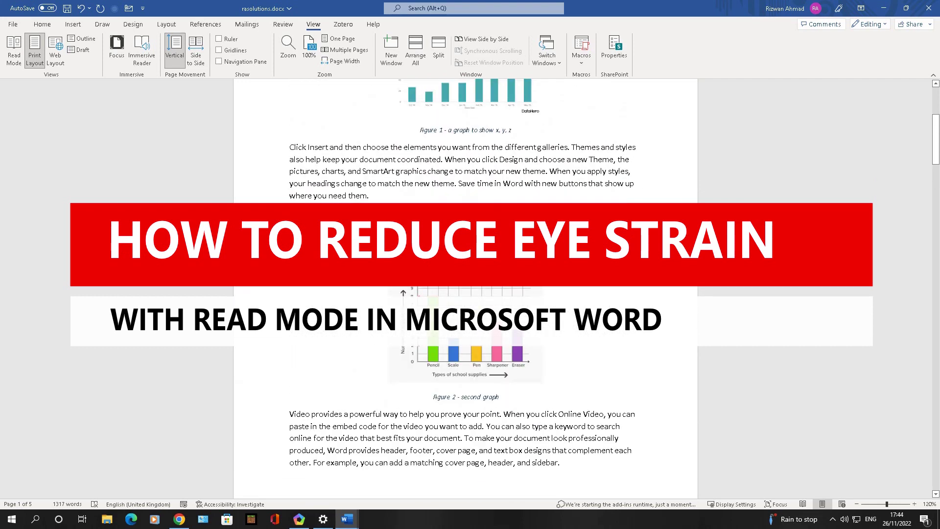
scroll(466, 289, "up", 2)
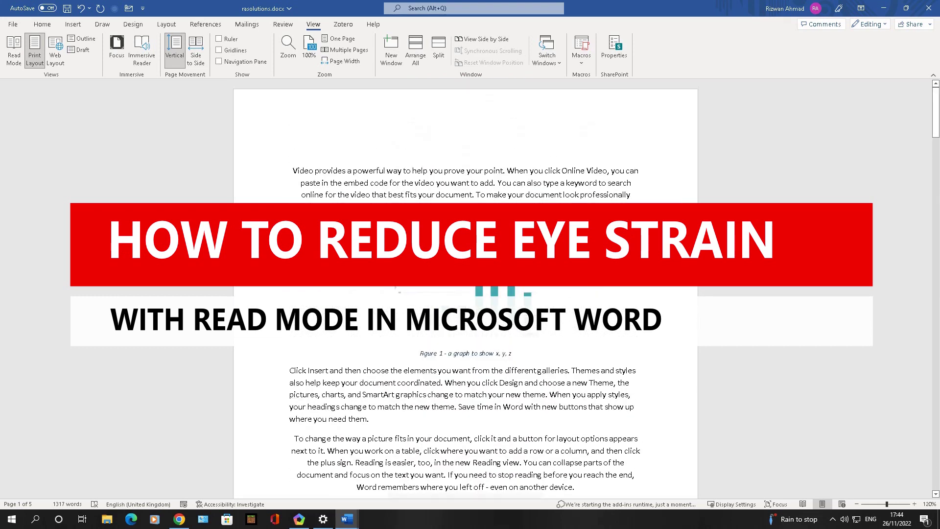
mouse_move(936, 113)
left_mouse_down()
mouse_move(916, 245)
mouse_move(919, 351)
mouse_move(920, 106)
left_mouse_up()
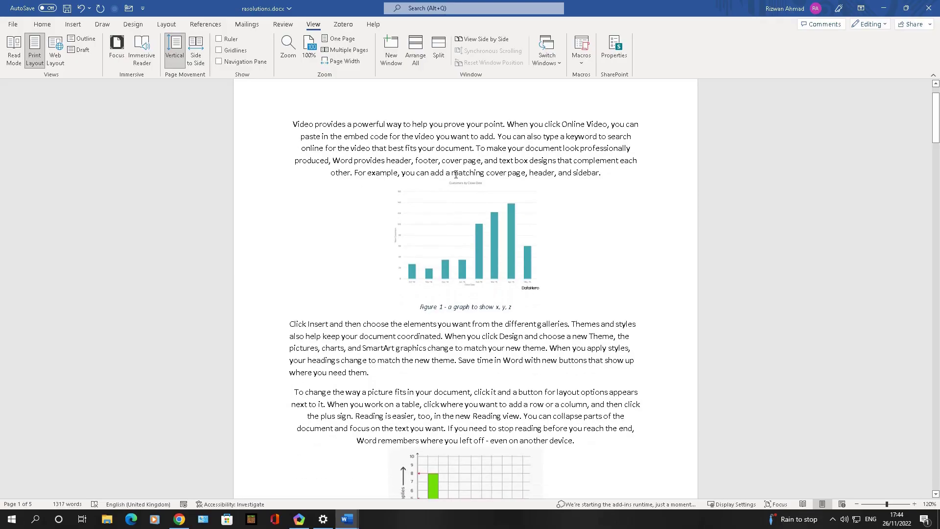
mouse_move(936, 116)
left_mouse_down()
mouse_move(935, 346)
mouse_move(936, 103)
left_mouse_up()
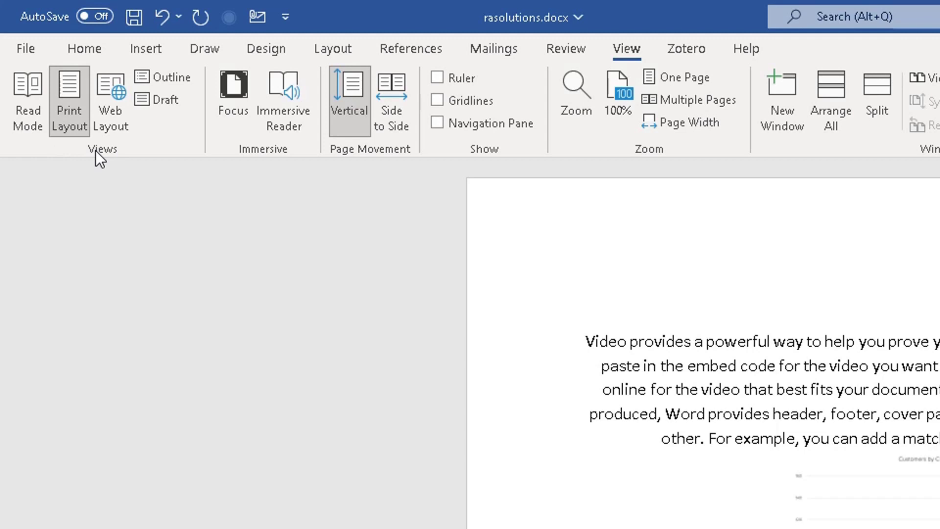
left_click(28, 126)
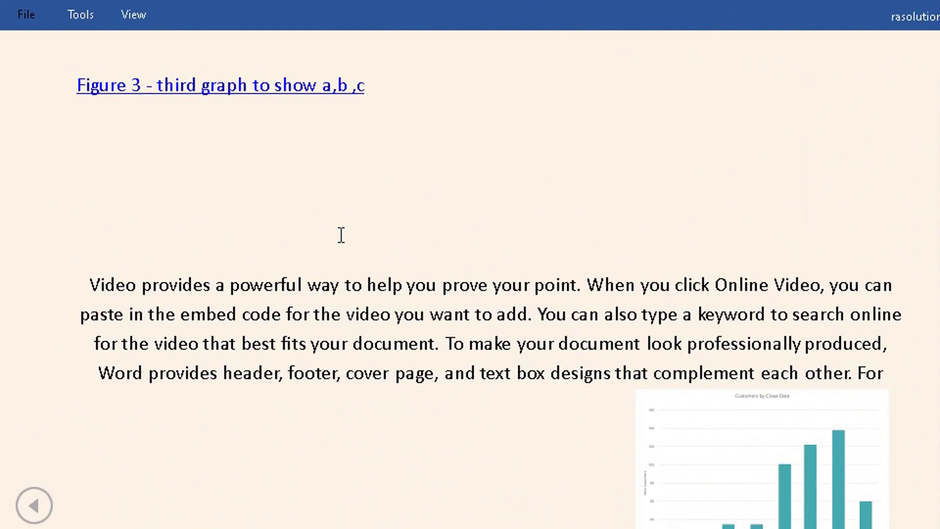
Try the page color None and the page color Inverse on the Read Mode pages.
left_click(124, 21)
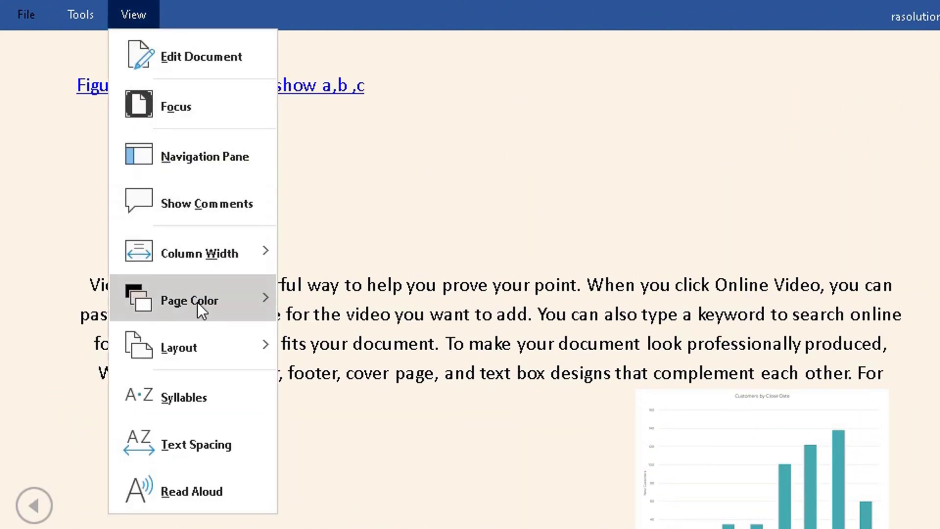
mouse_move(215, 305)
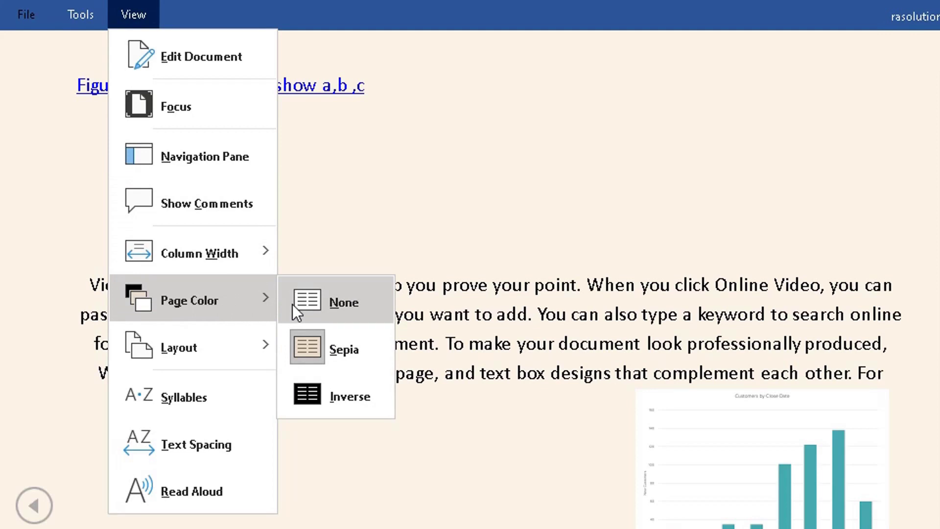
left_click(335, 297)
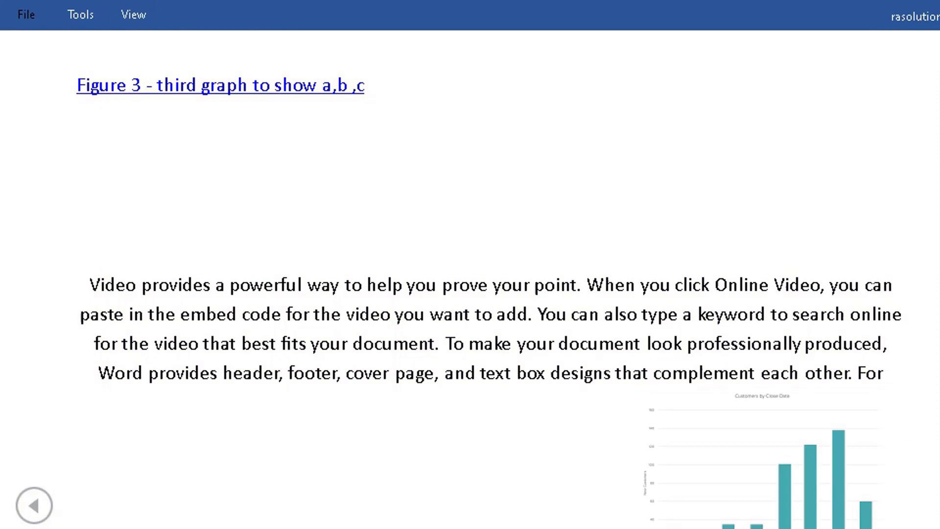
left_click(143, 14)
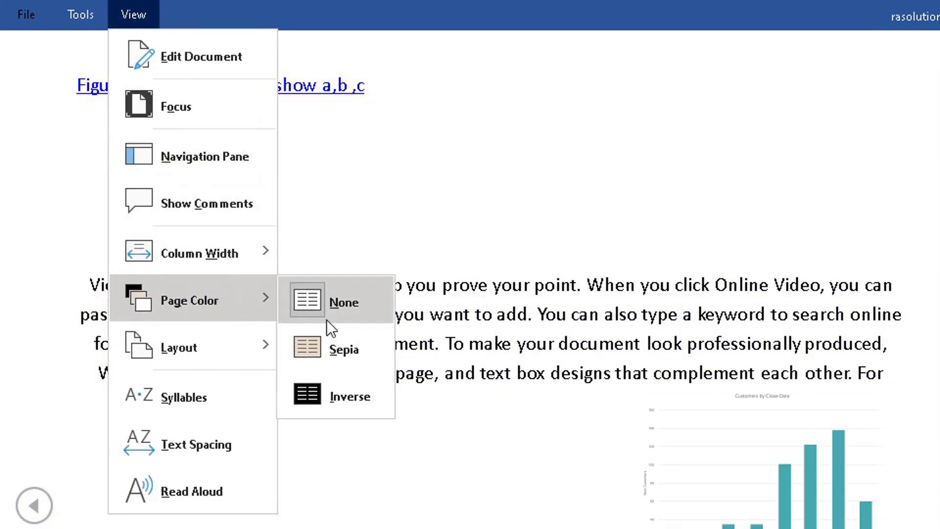
left_click(348, 393)
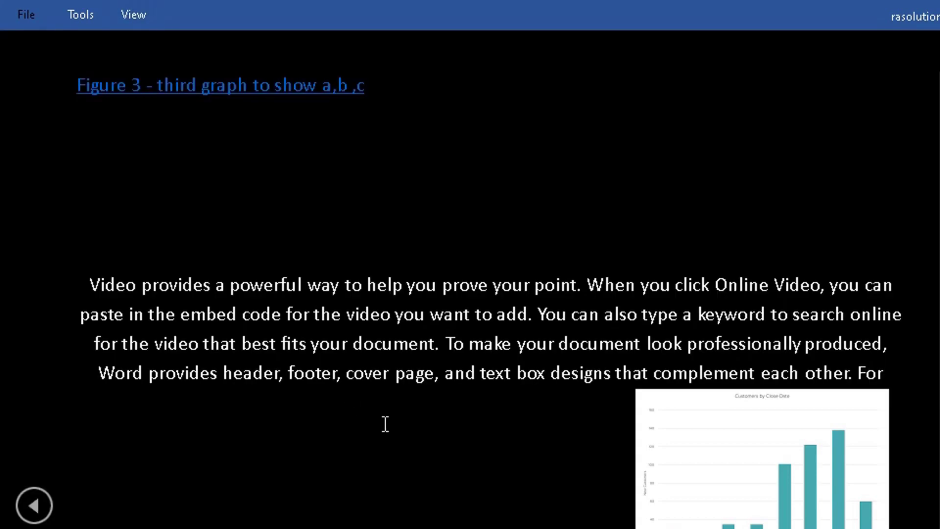
Set the Read Mode page color to Sepia, and page forward to the document's end and back to the first screens.
left_click(147, 14)
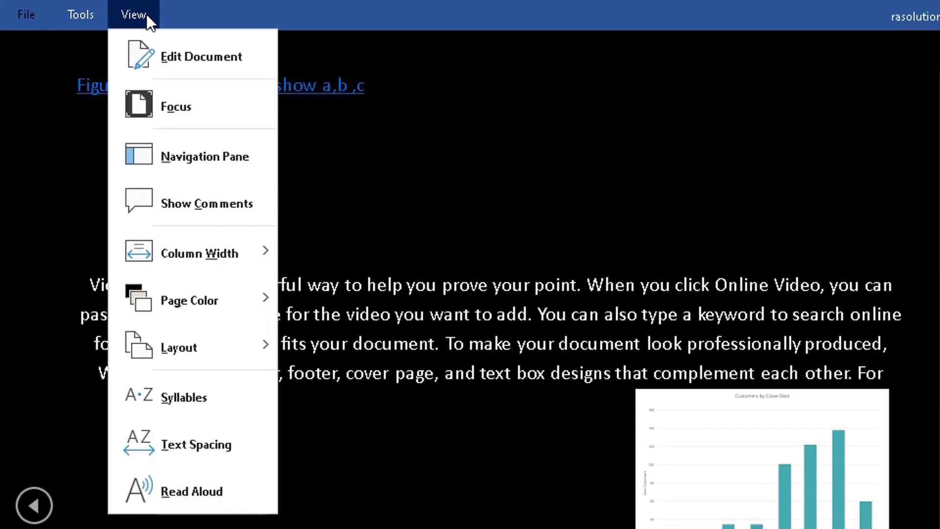
mouse_move(232, 302)
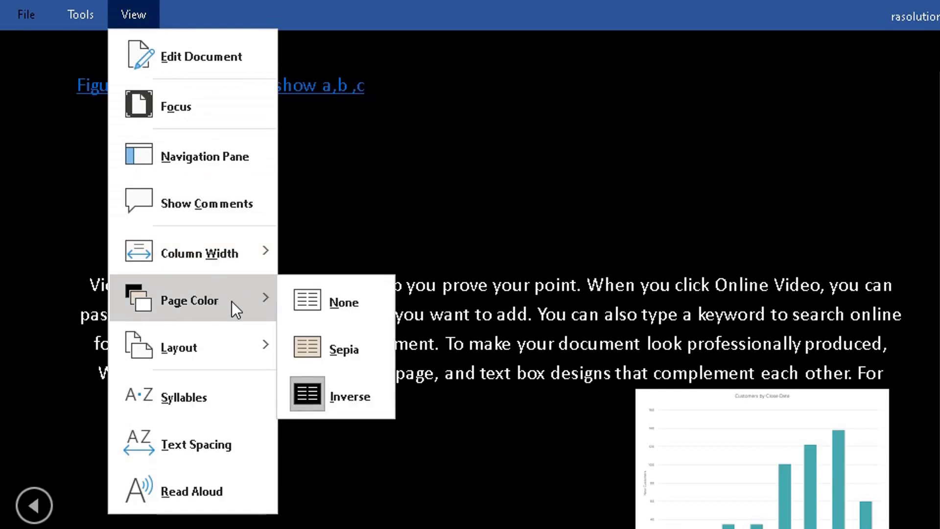
left_click(357, 353)
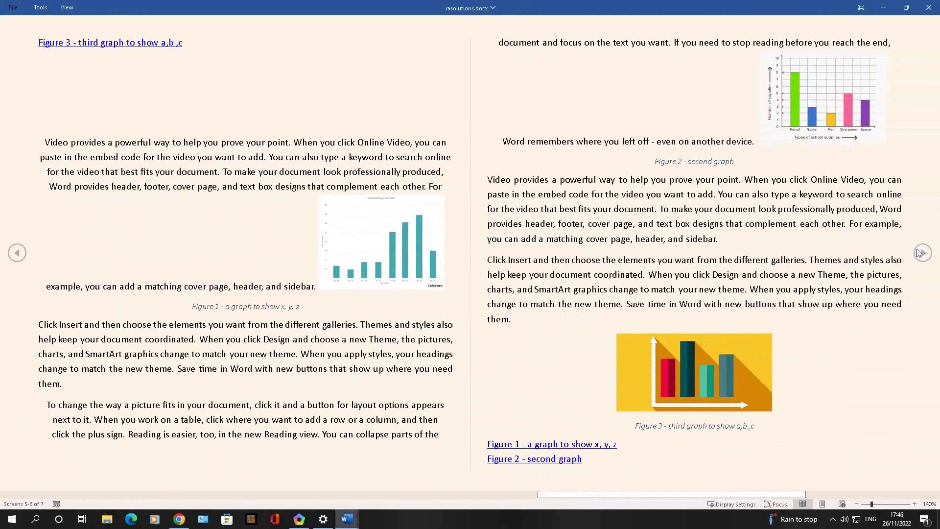
left_click(919, 253)
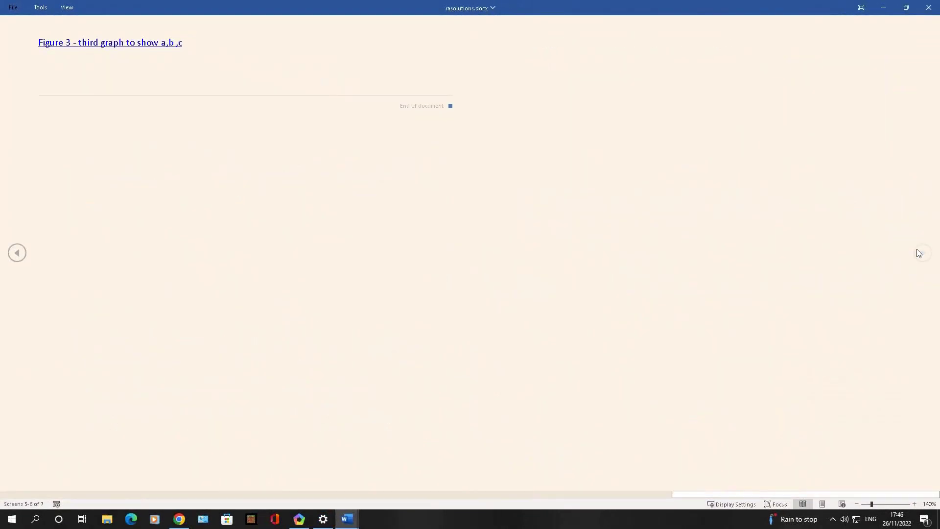
left_click(26, 254)
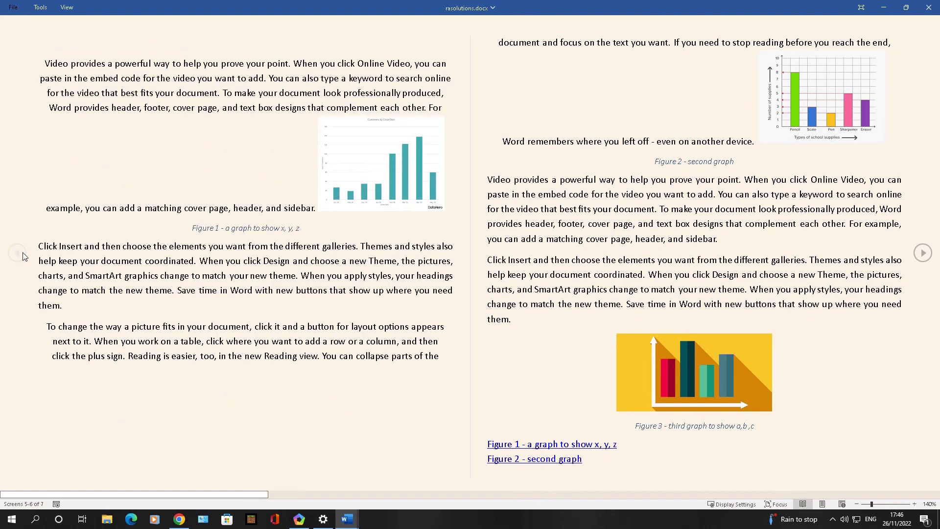
Switch the Read Mode layout to Paper Layout and back to Column Layout.
left_click(72, 11)
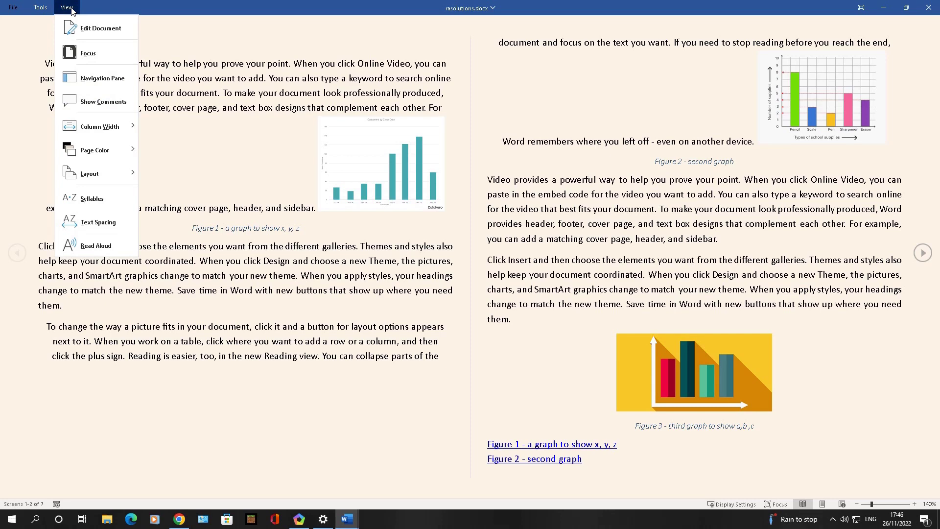
mouse_move(93, 116)
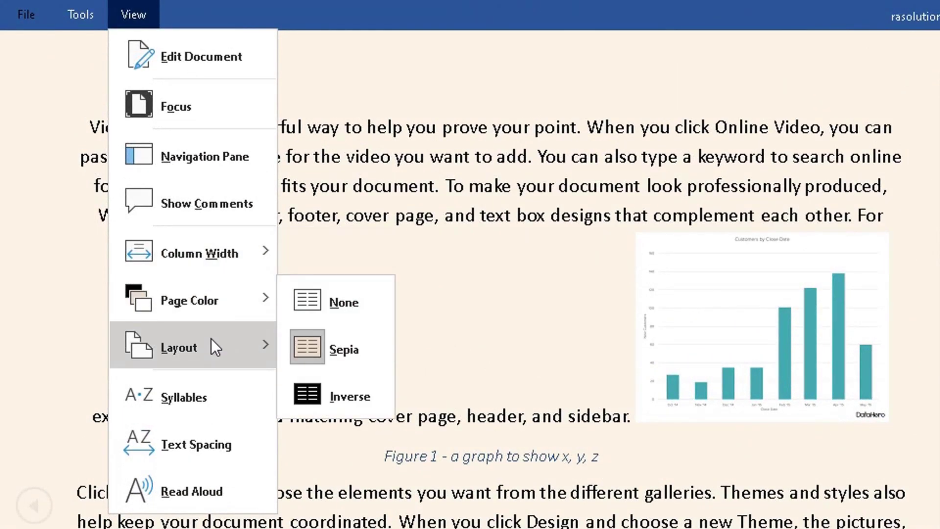
mouse_move(212, 347)
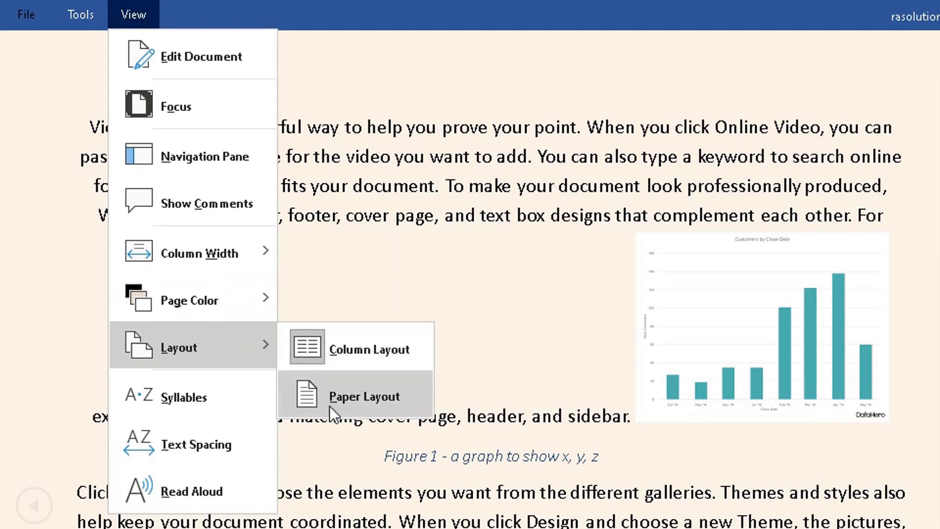
left_click(337, 390)
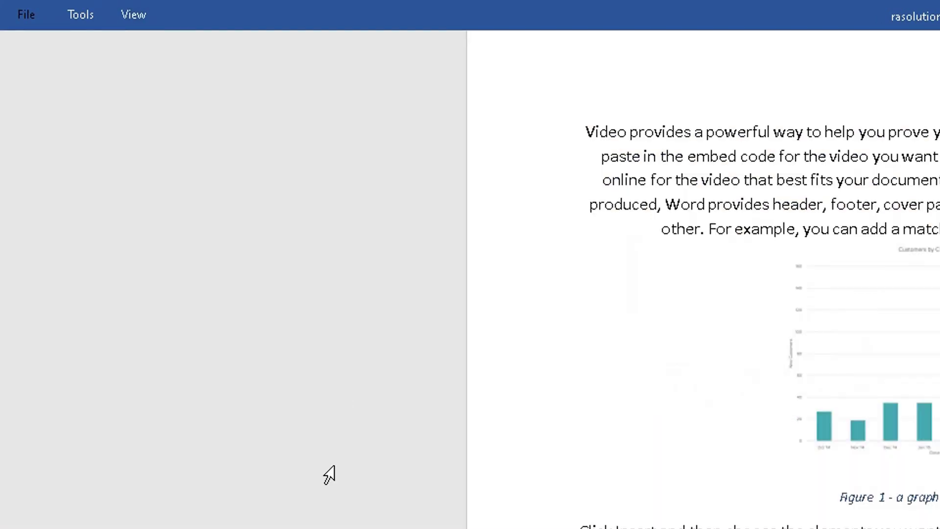
left_click(134, 14)
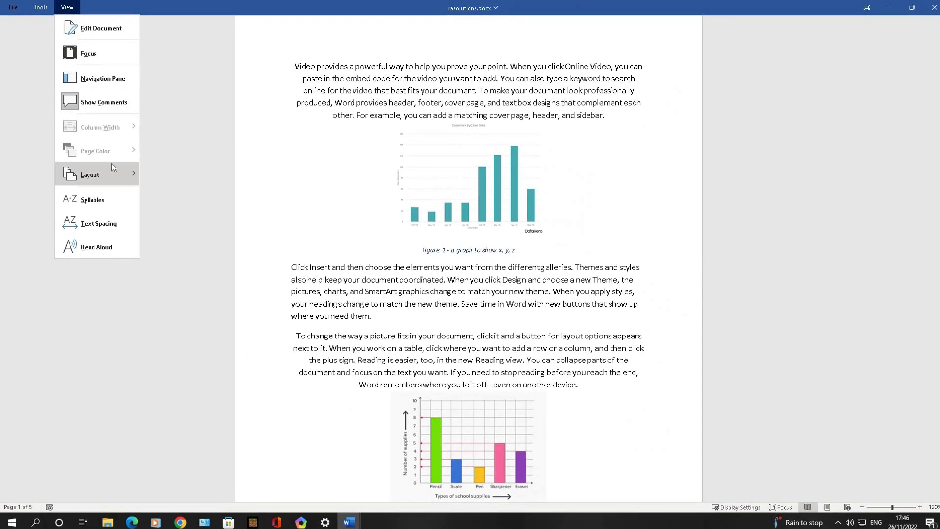
mouse_move(113, 169)
left_click(163, 174)
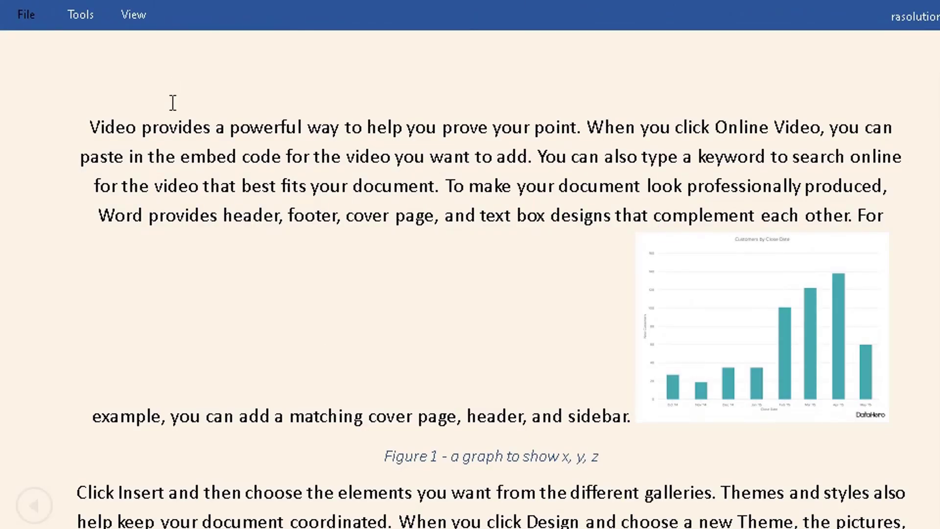
Show the Navigation pane beside the document and close it again.
left_click(139, 20)
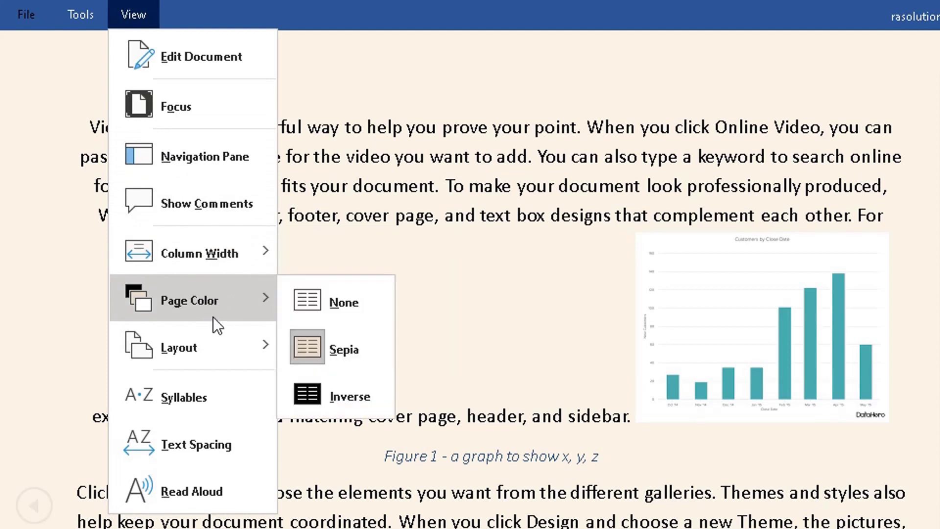
left_click(199, 169)
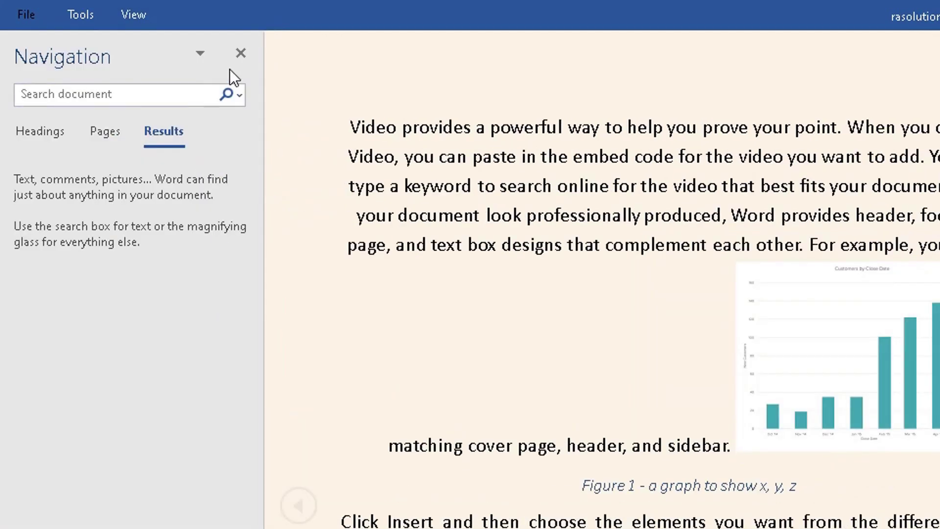
left_click(238, 55)
Start Read Aloud on the document and pause the playback.
left_click(141, 27)
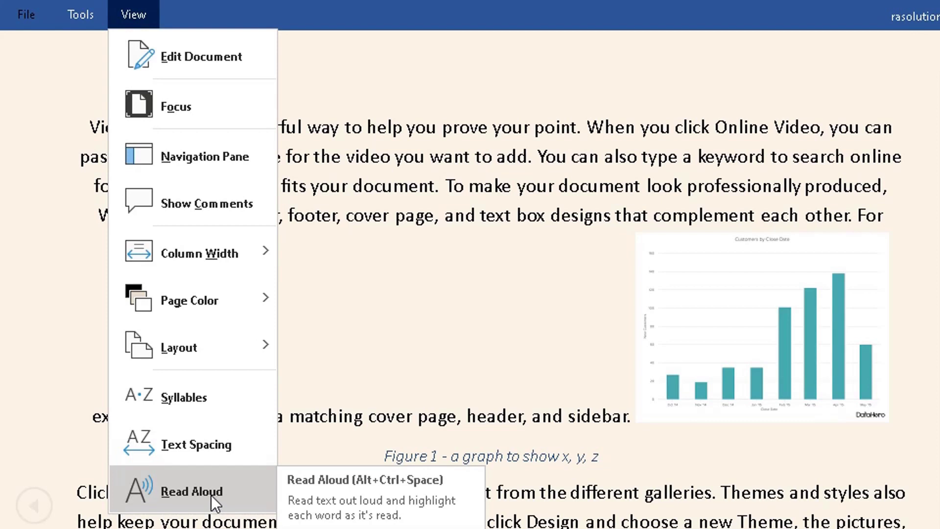
left_click(175, 492)
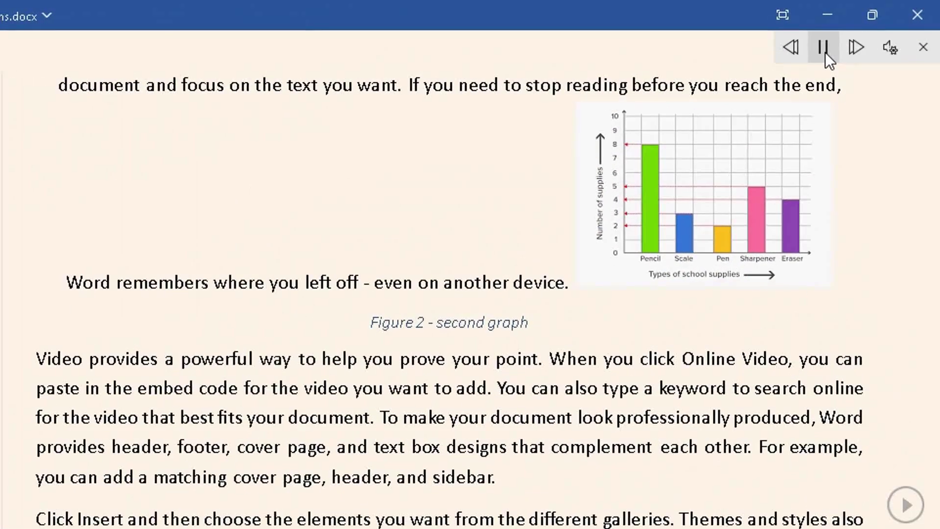
left_click(825, 50)
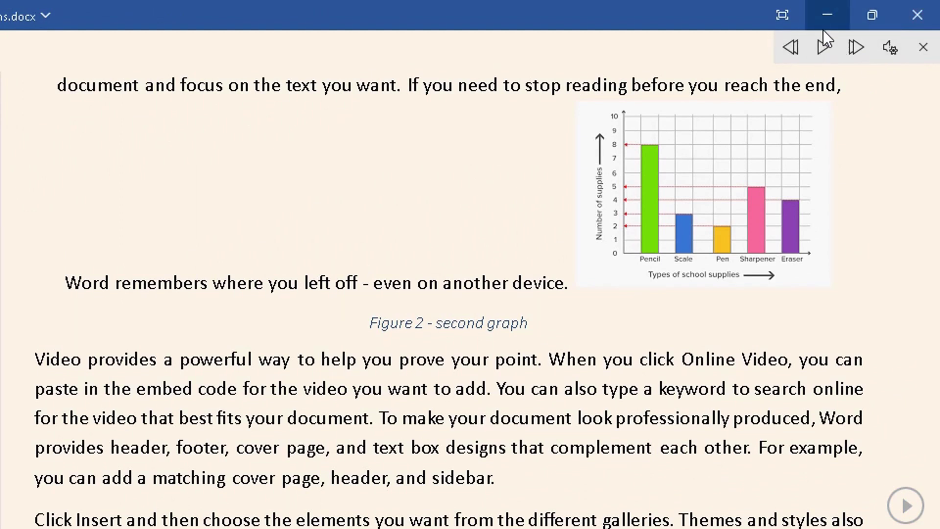
Raise the Read Aloud reading speed slightly in its voice settings and close Read Aloud.
left_click(887, 49)
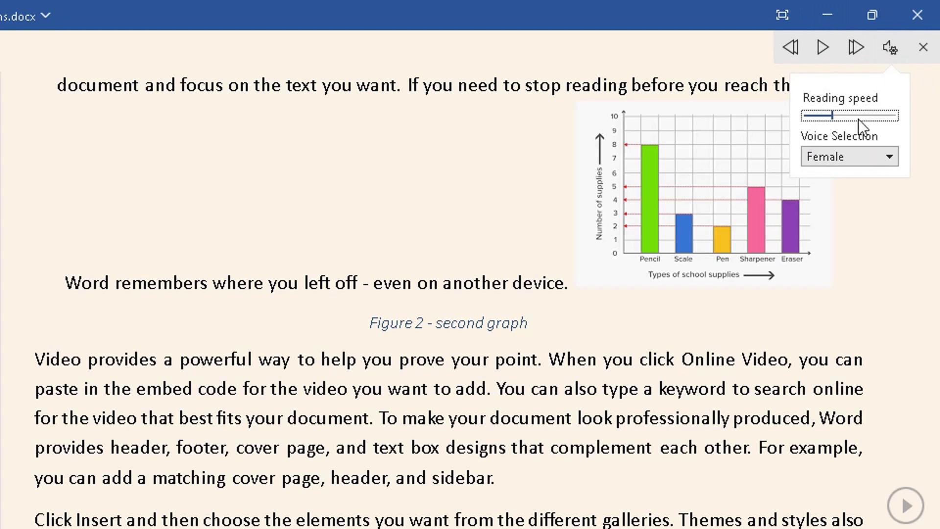
left_click(889, 158)
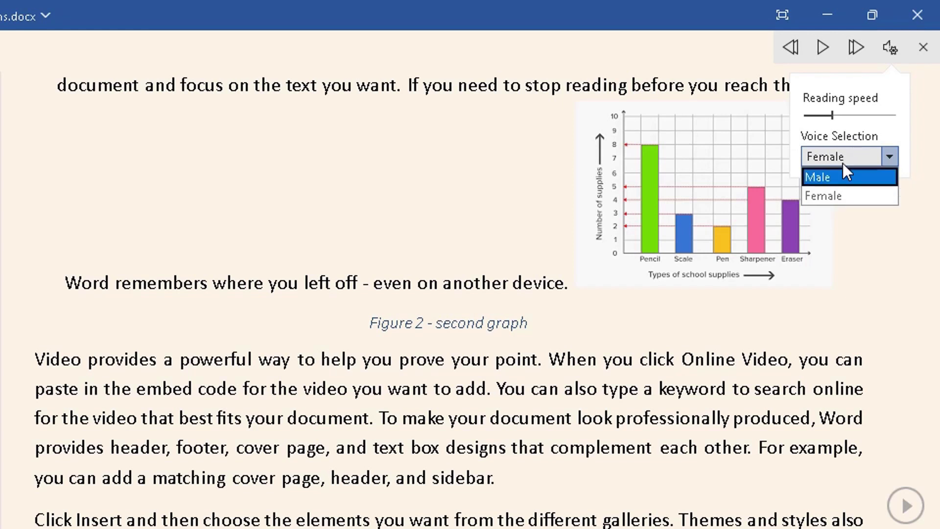
mouse_move(830, 117)
left_mouse_down()
mouse_move(882, 123)
mouse_move(840, 117)
left_mouse_up()
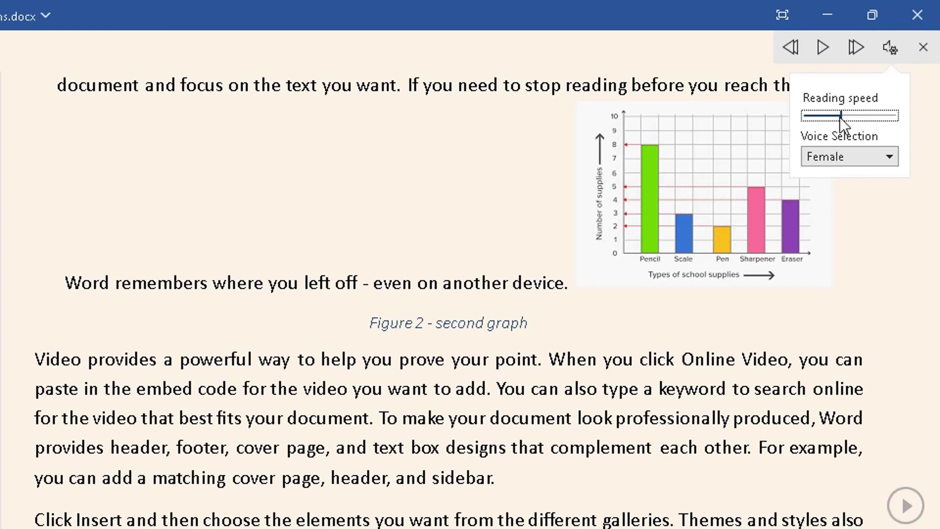
left_click(924, 47)
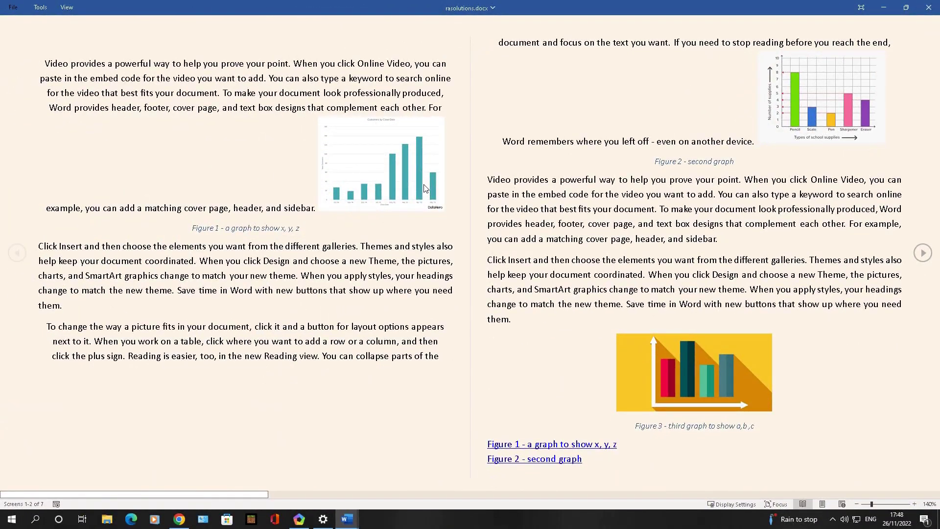
Open the Find tool for searching the document's text in Read Mode.
left_click(67, 8)
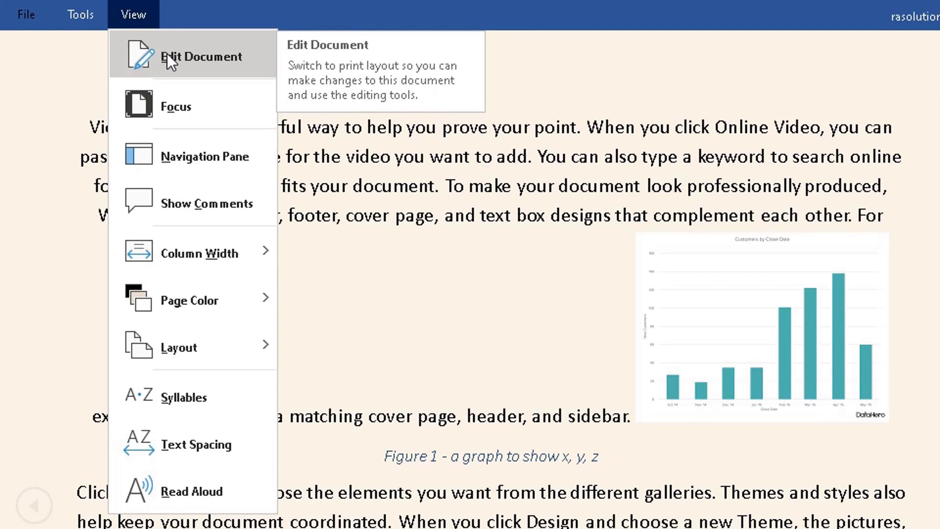
left_click(92, 11)
left_click(91, 10)
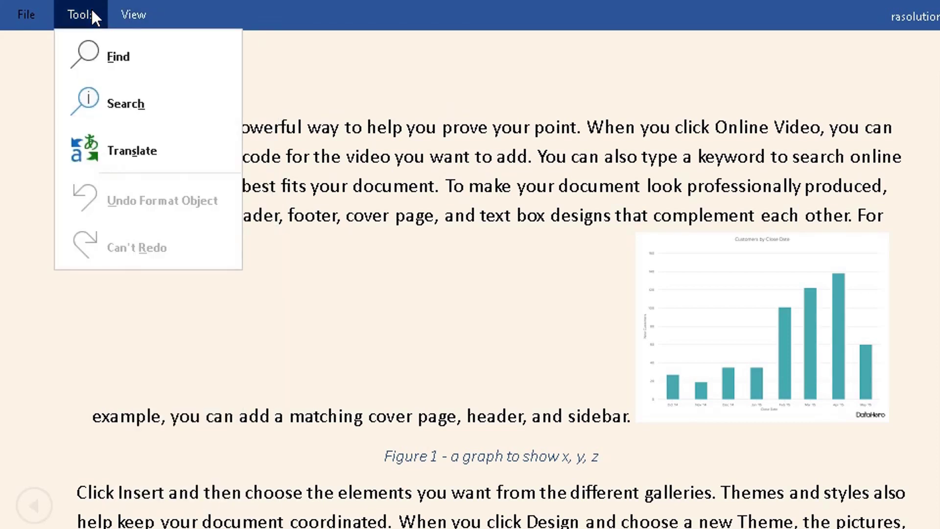
left_click(129, 56)
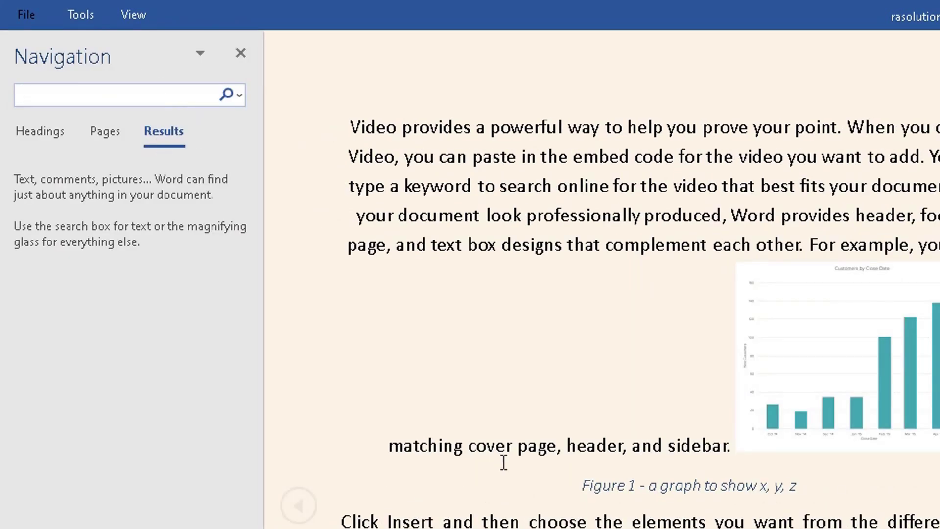
Close the Navigation pane and look at the Search and Translate tools available in Read Mode.
left_click(241, 52)
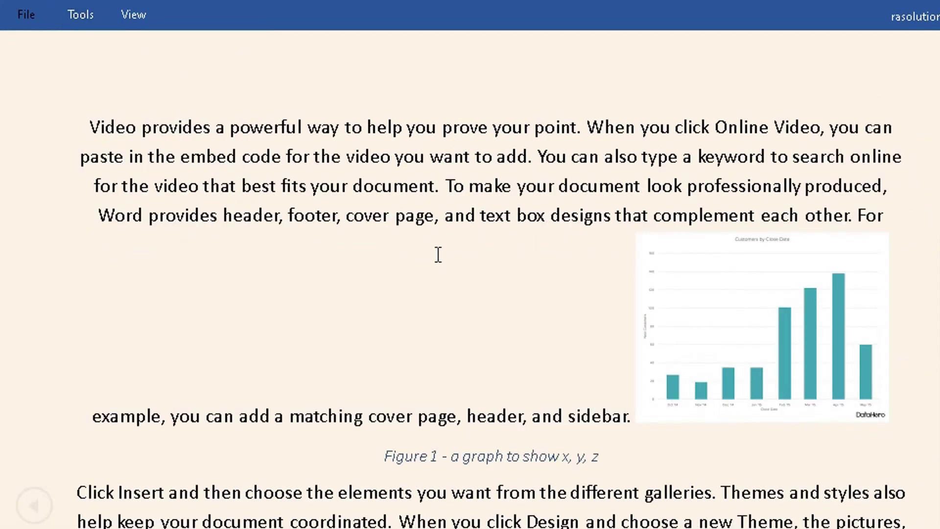
left_click(78, 16)
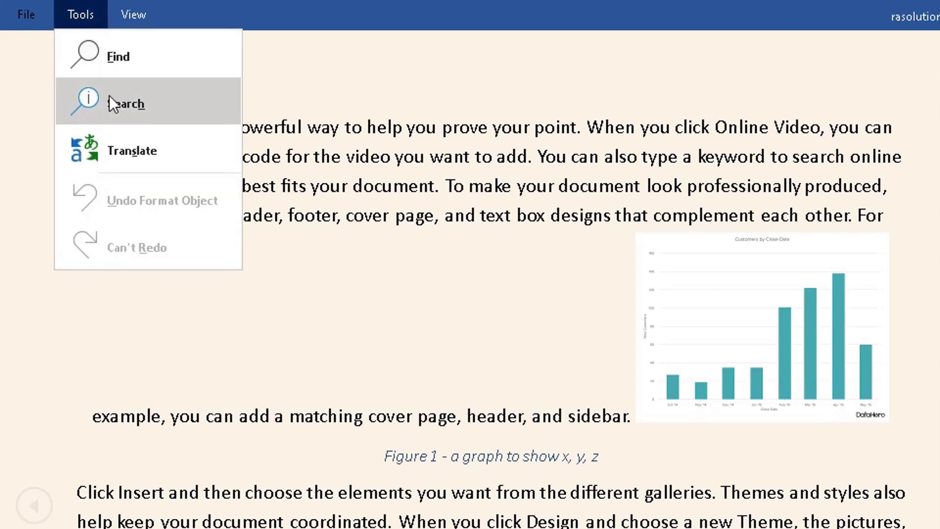
left_click(119, 103)
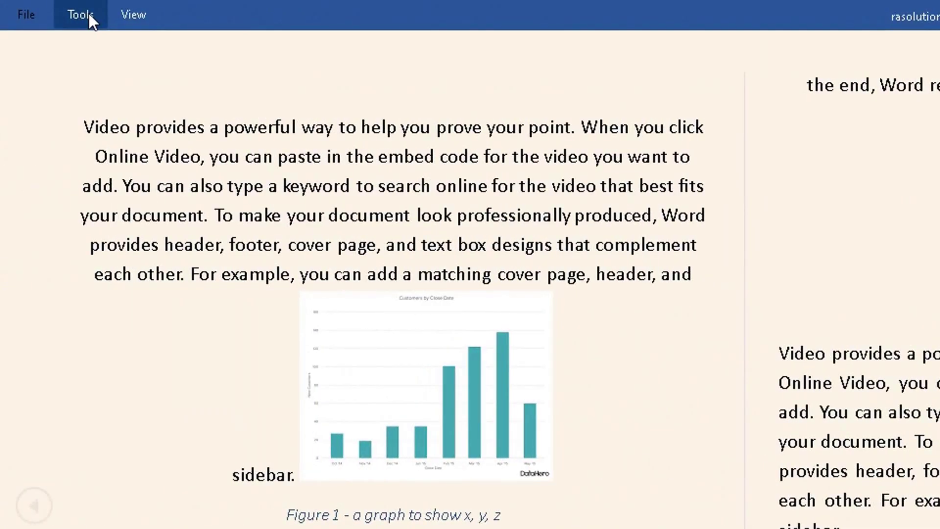
left_click(89, 13)
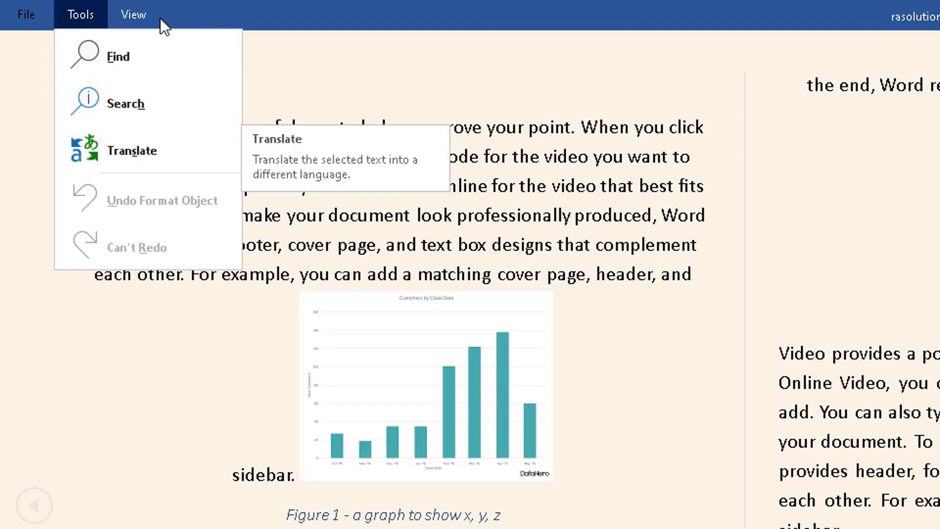
left_click(204, 13)
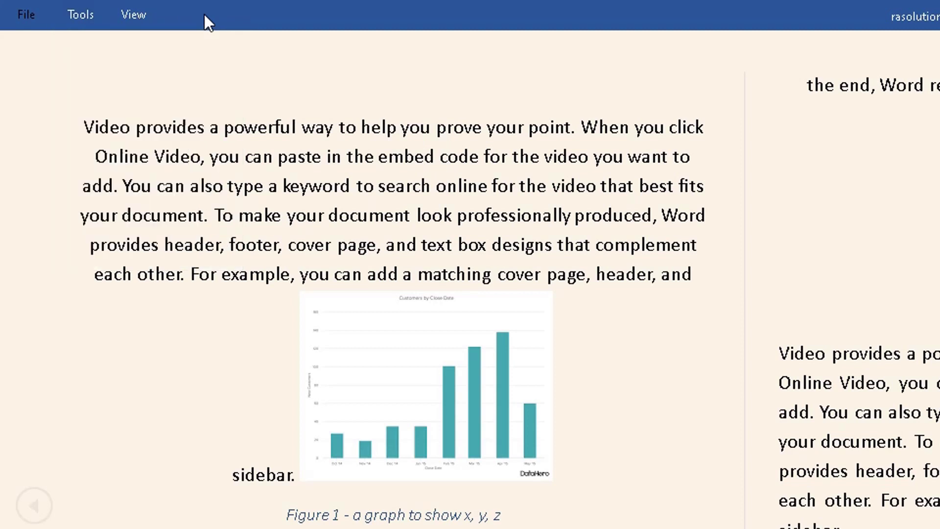
Leave Read Mode and return to editing the document in Print Layout, at the start of the first page.
left_click(142, 13)
left_click(166, 55)
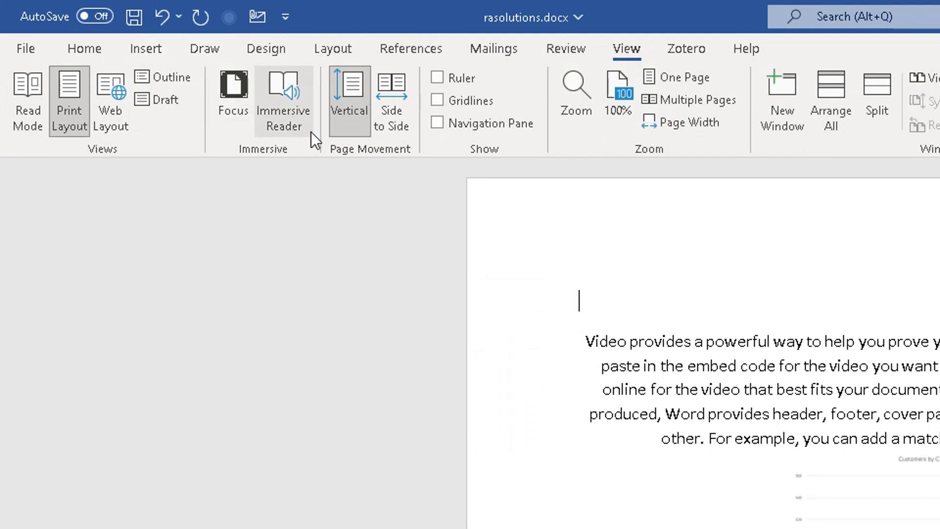
scroll(405, 258, "down", 1)
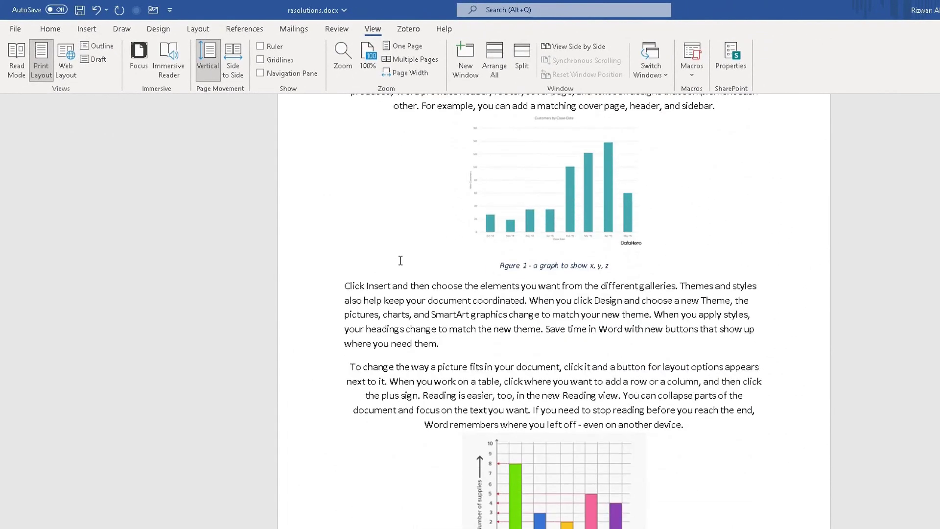
scroll(402, 259, "up", 1)
scroll(400, 260, "up", 2)
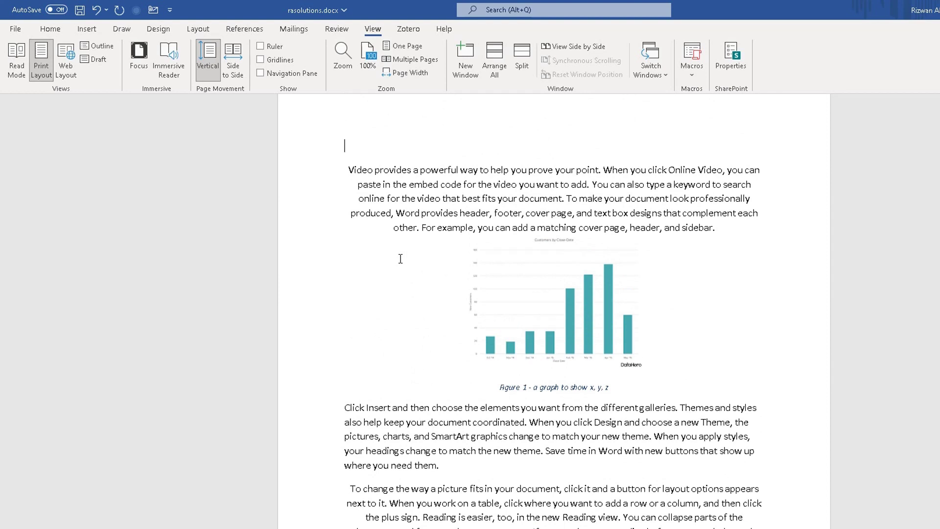
scroll(400, 259, "up", 1)
scroll(400, 259, "up", 1)
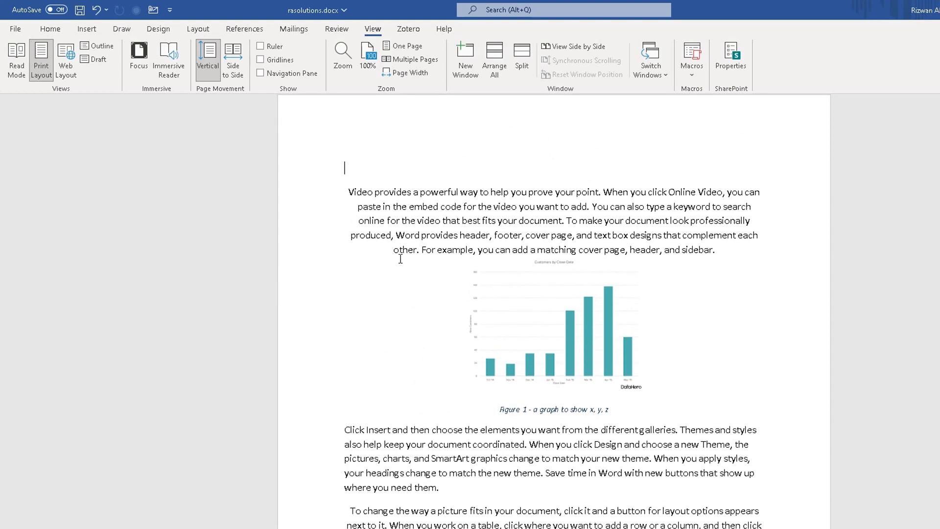
scroll(401, 259, "up", 1)
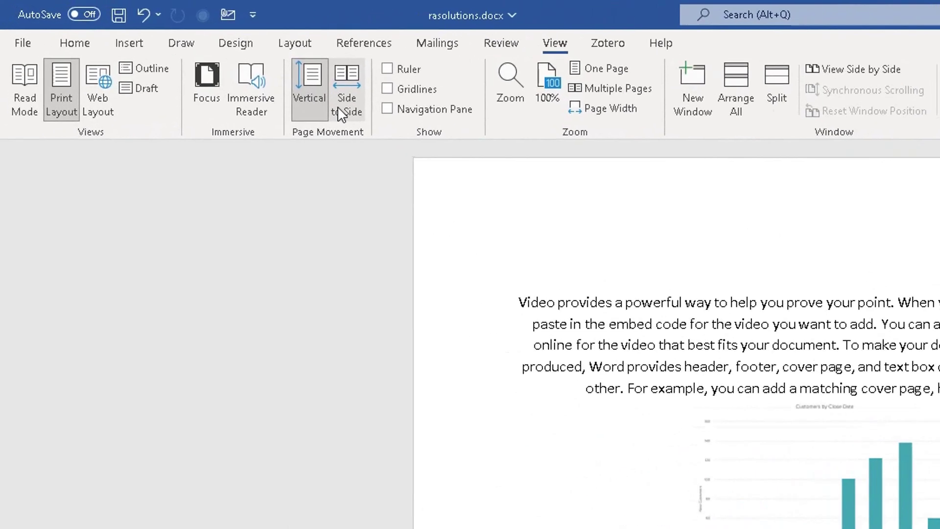
Switch the document's page movement to Side to Side.
left_click(352, 105)
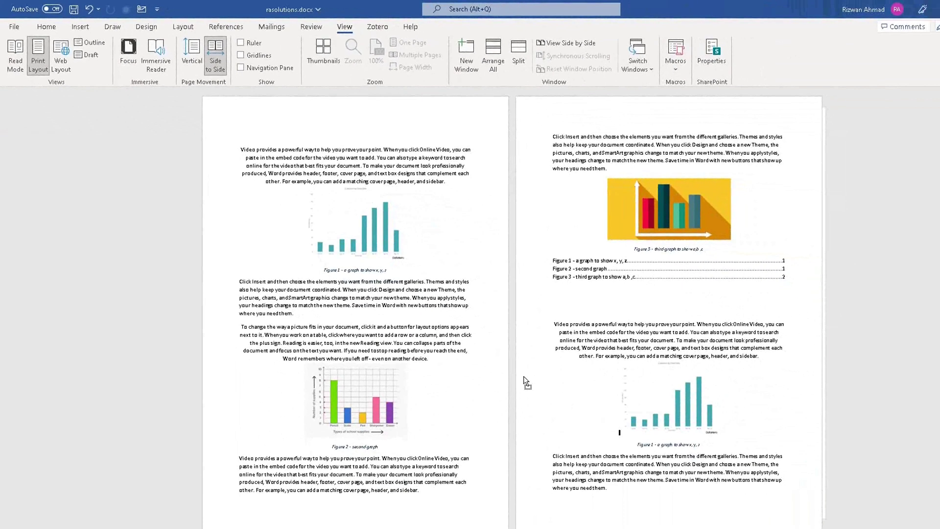
key("shift+Right")
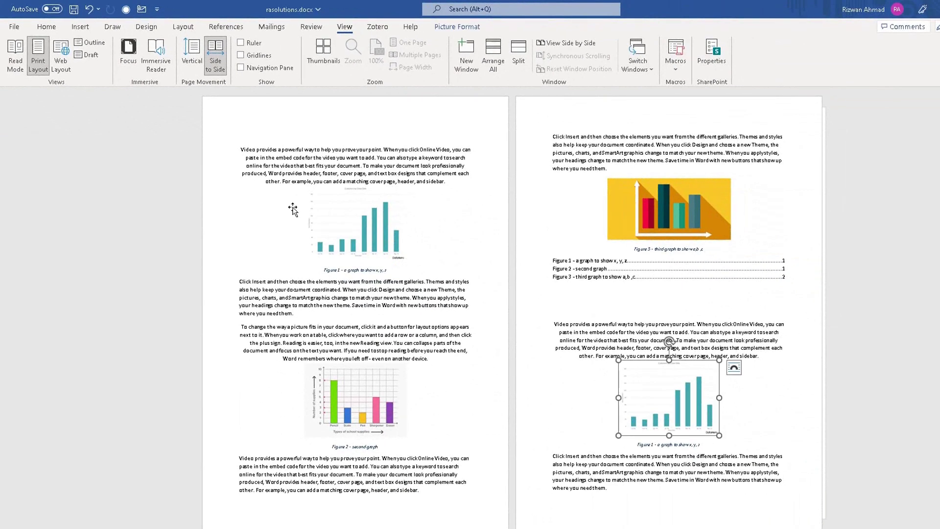